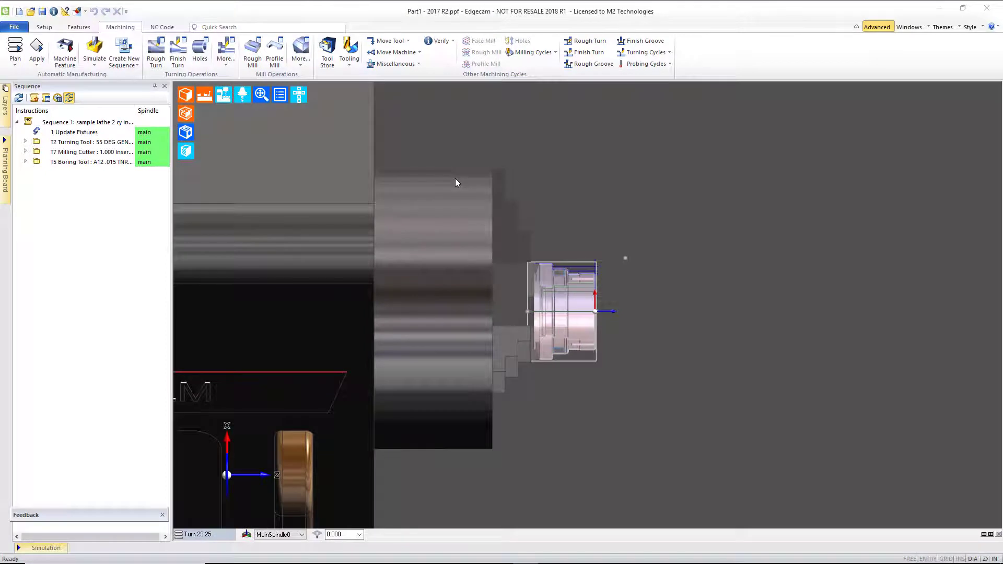
- Hide all of the machine graphics
left_click(265, 95)
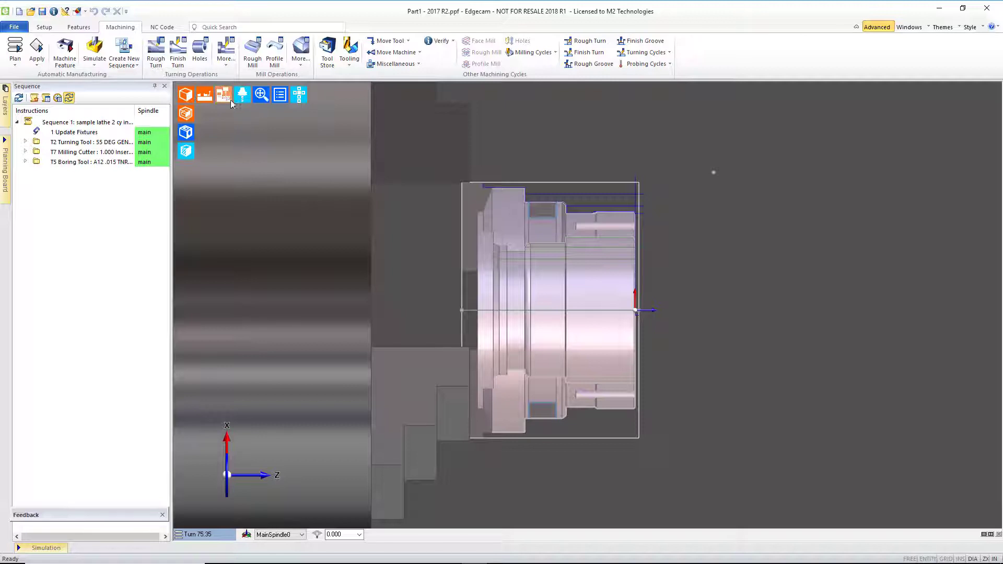
mouse_move(225, 100)
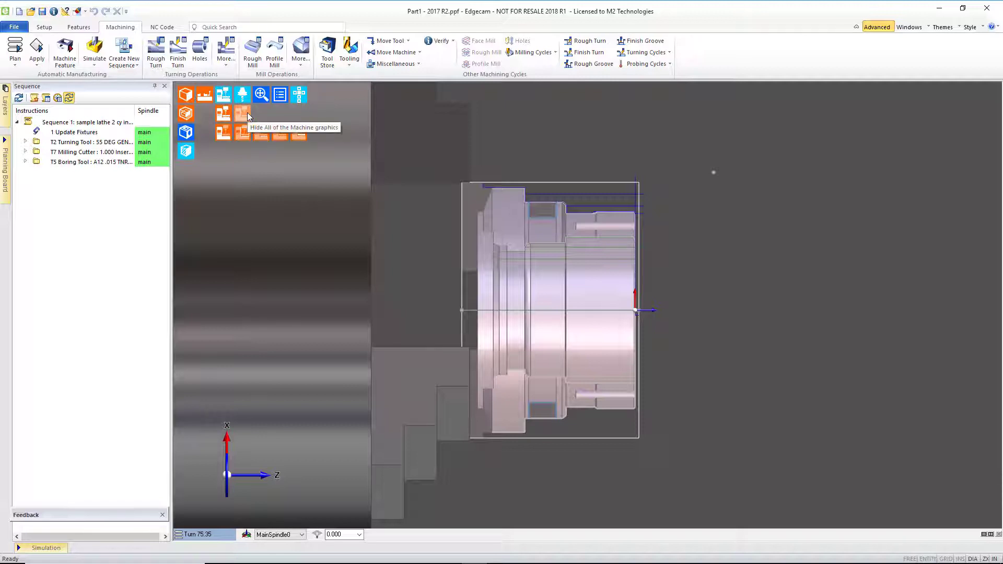
left_click(247, 111)
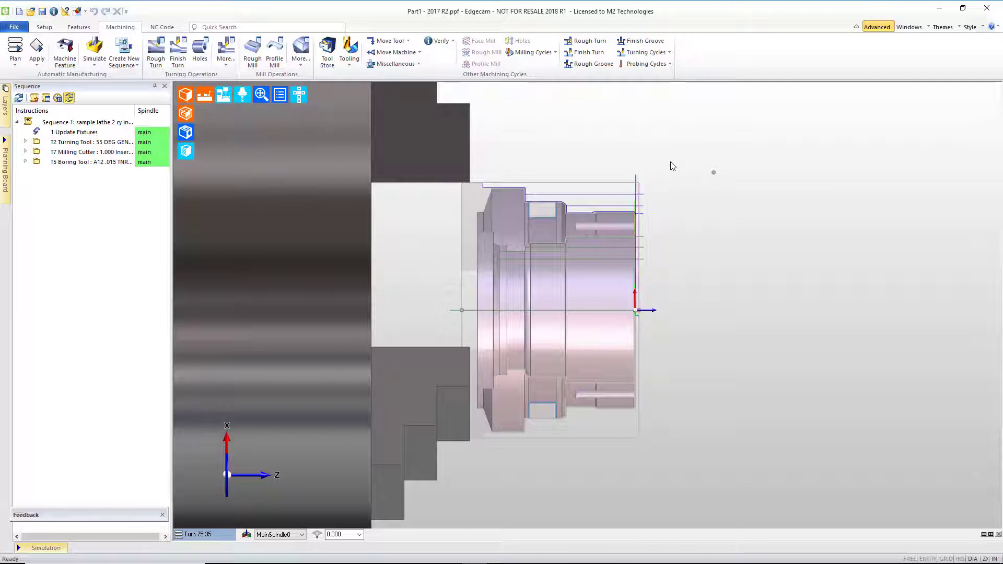
- Enable Extend End To Stock for the Bore rough turn cycle of the T5 boring tool
left_click(28, 163)
left_click(26, 162)
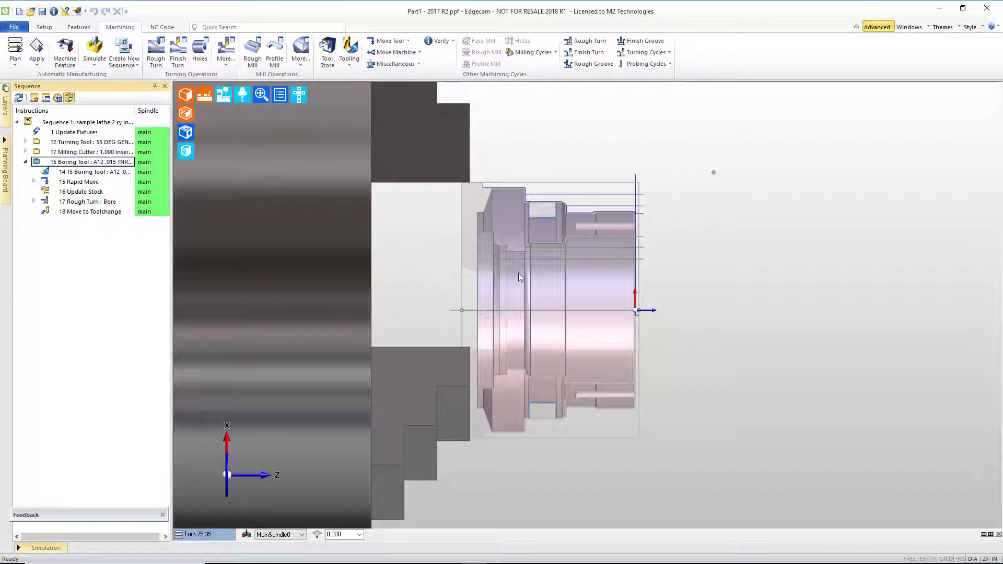
mouse_move(69, 204)
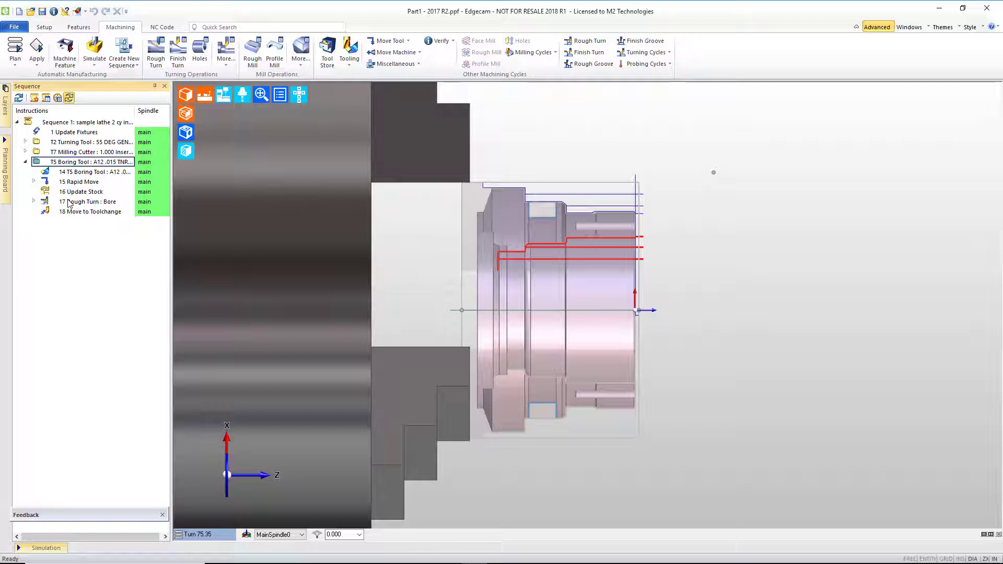
double_click(69, 202)
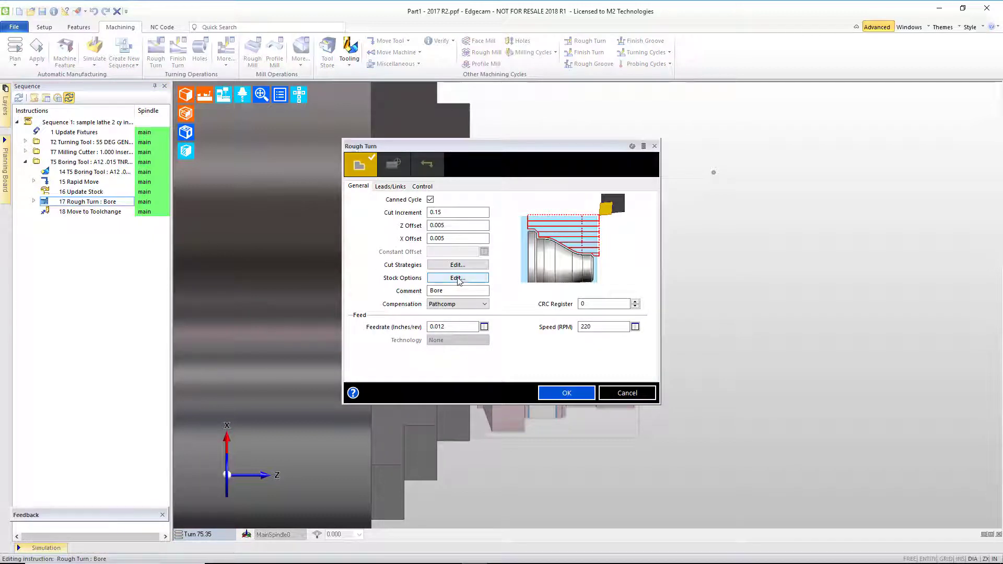
left_click(392, 187)
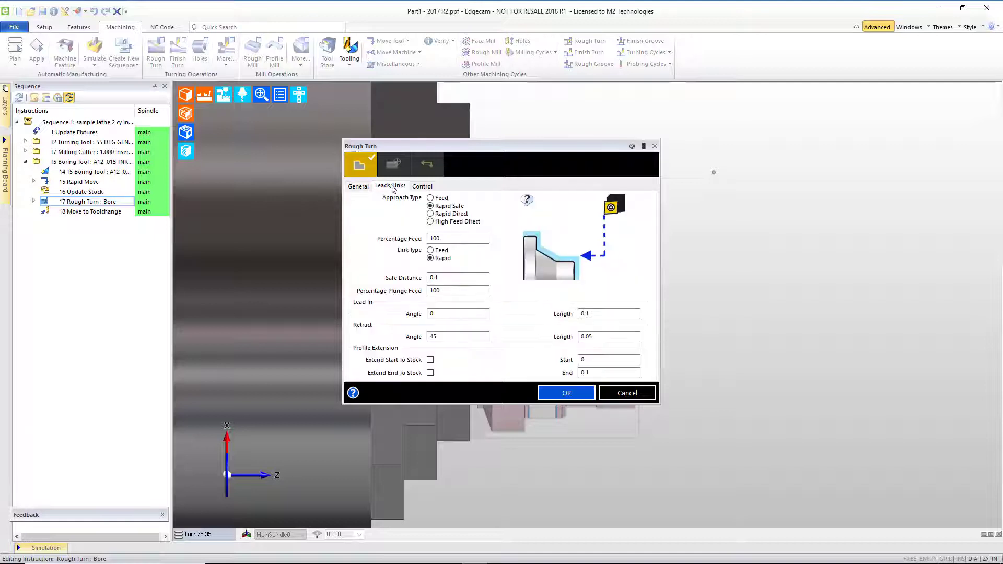
left_click(431, 373)
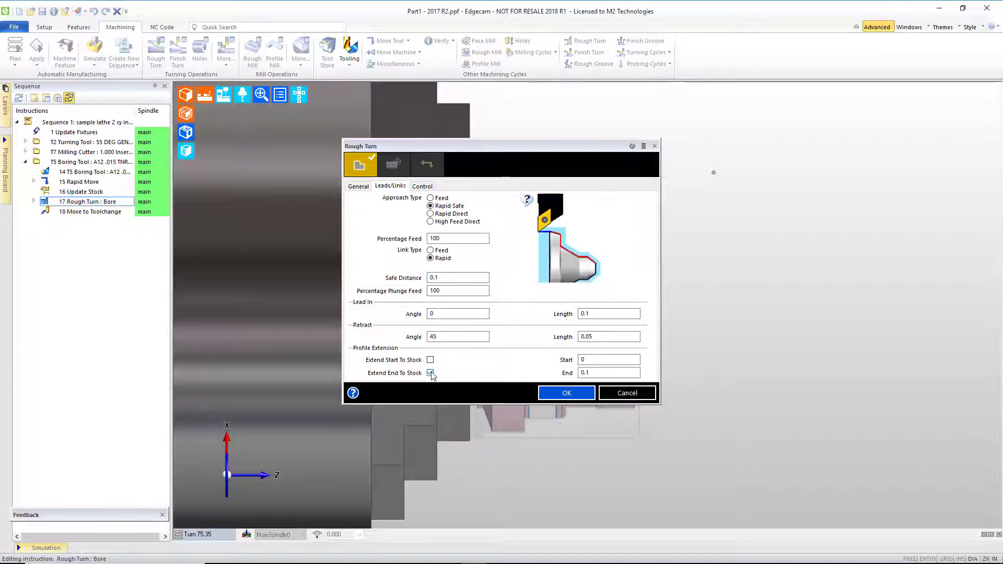
left_click(605, 374)
left_click(605, 376)
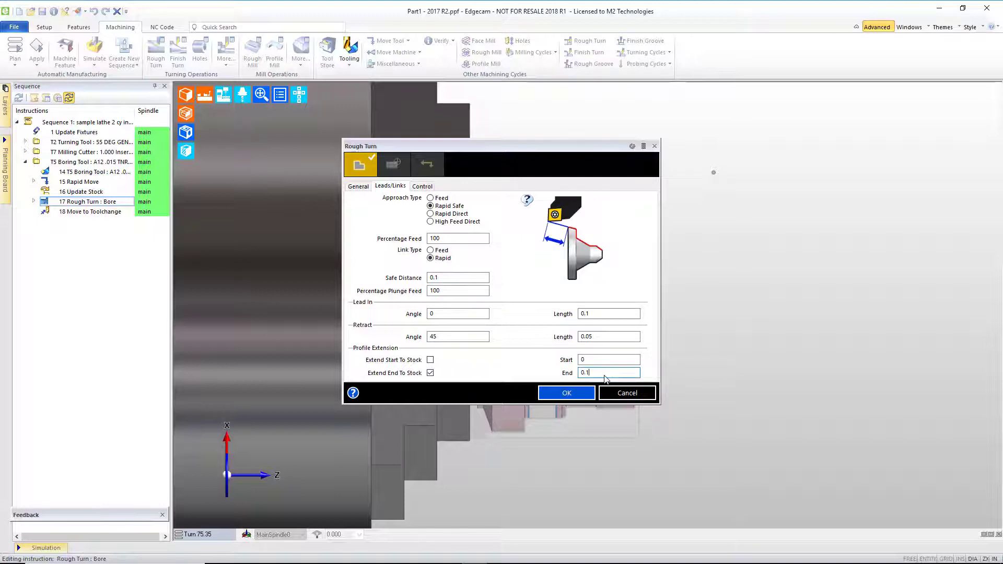
left_click(565, 396)
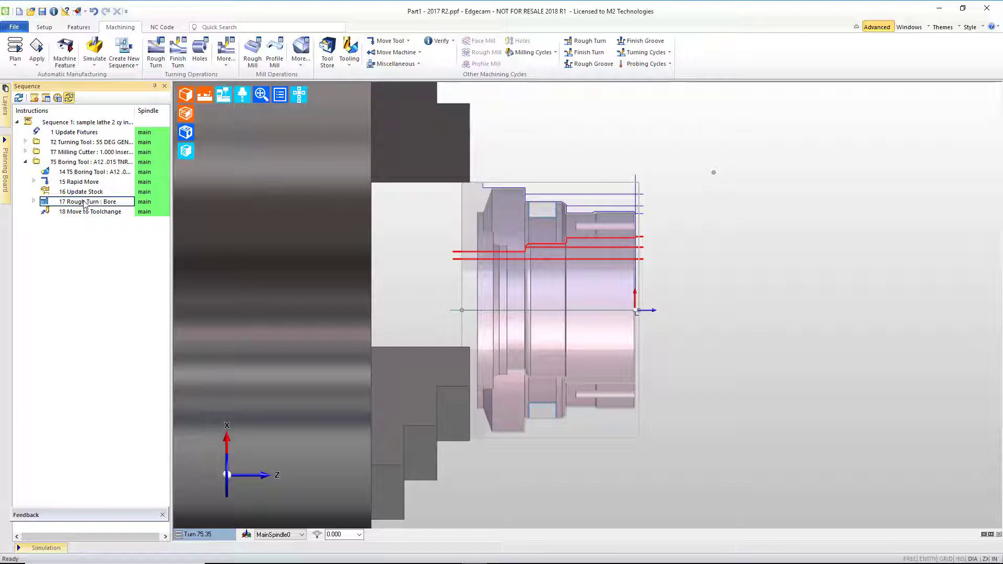
- Replace the T7 tool with the 1.250 Insert Drill - GC235 from the tool store and regenerate the T5 boring operations
left_click(26, 152)
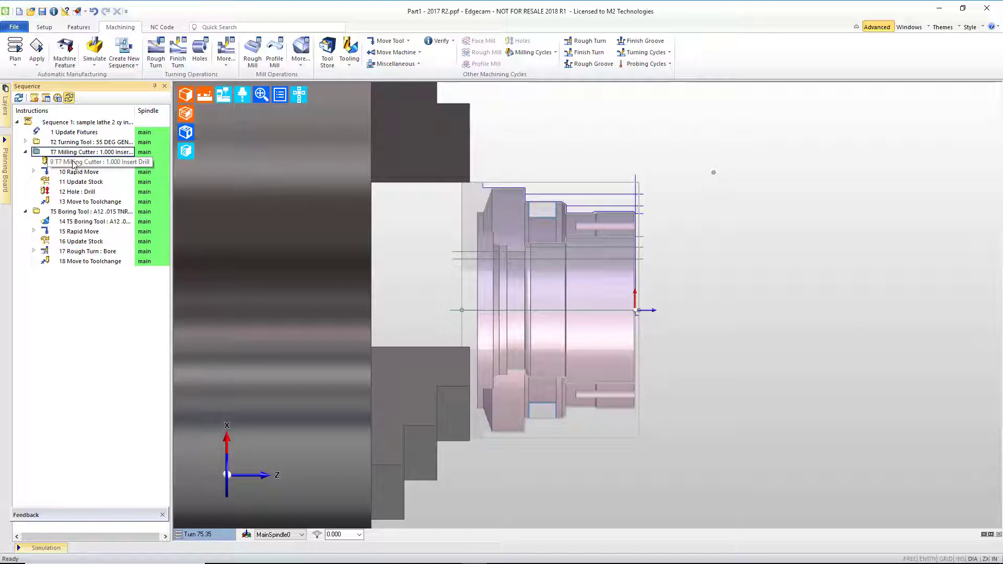
double_click(72, 162)
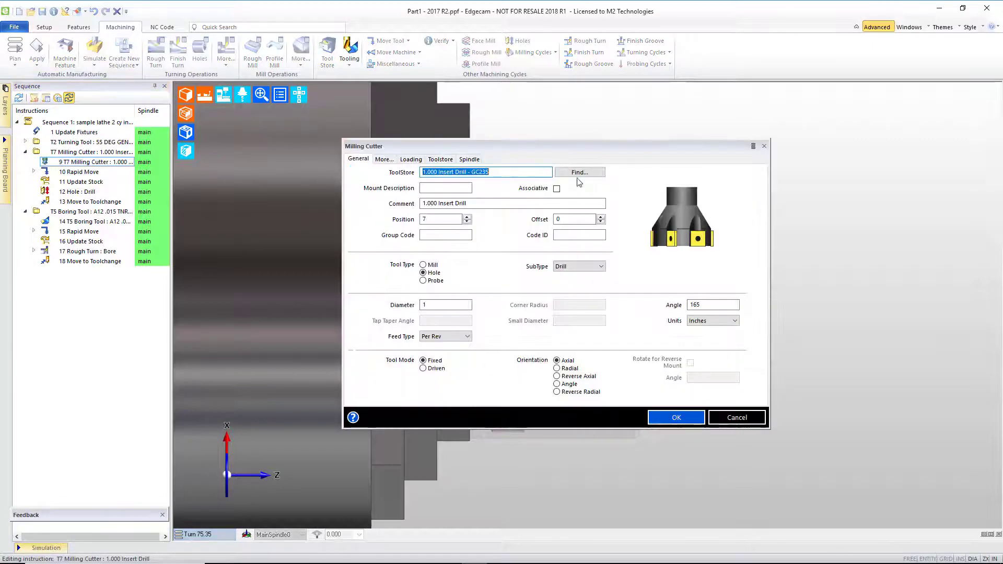
left_click(584, 176)
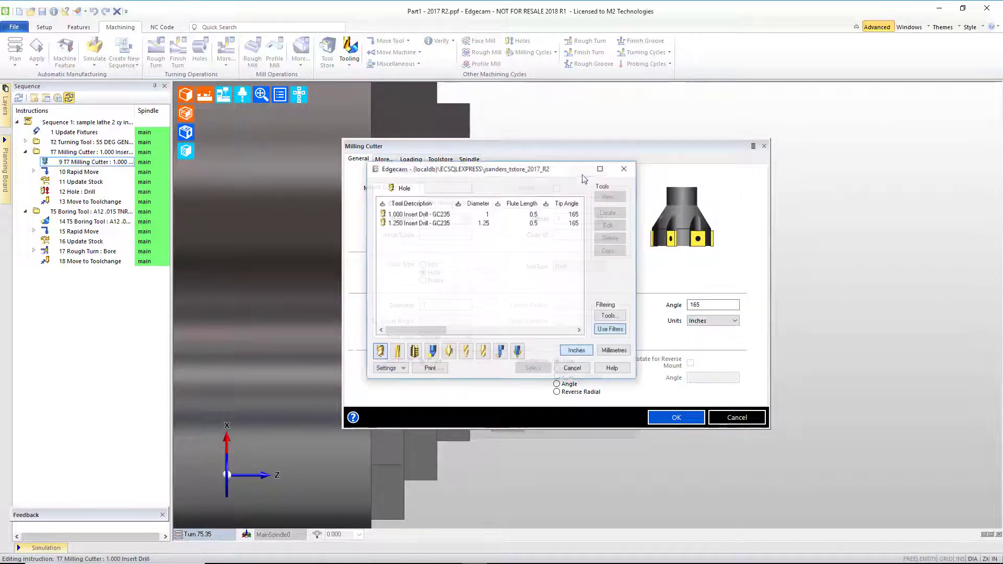
double_click(407, 224)
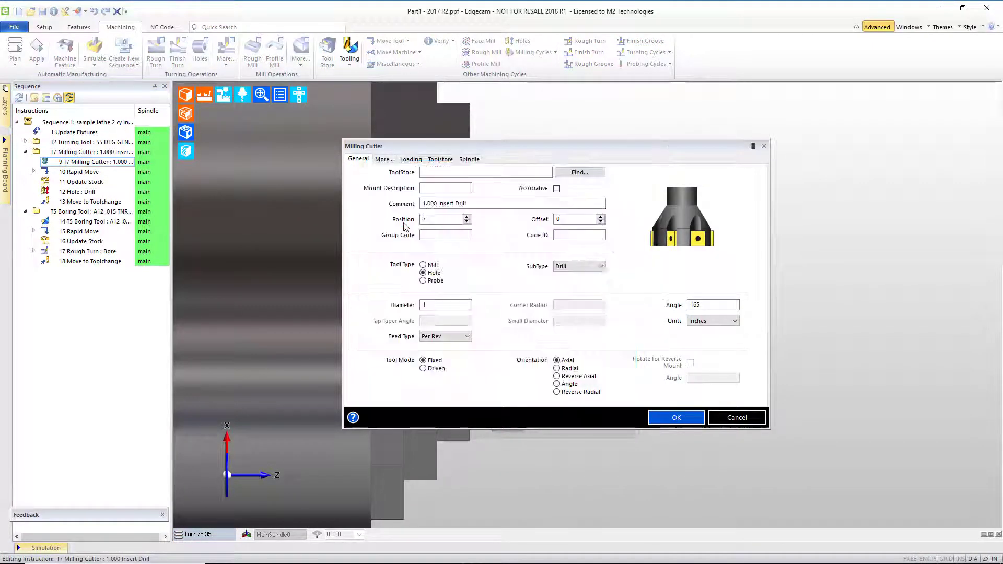
left_click(666, 416)
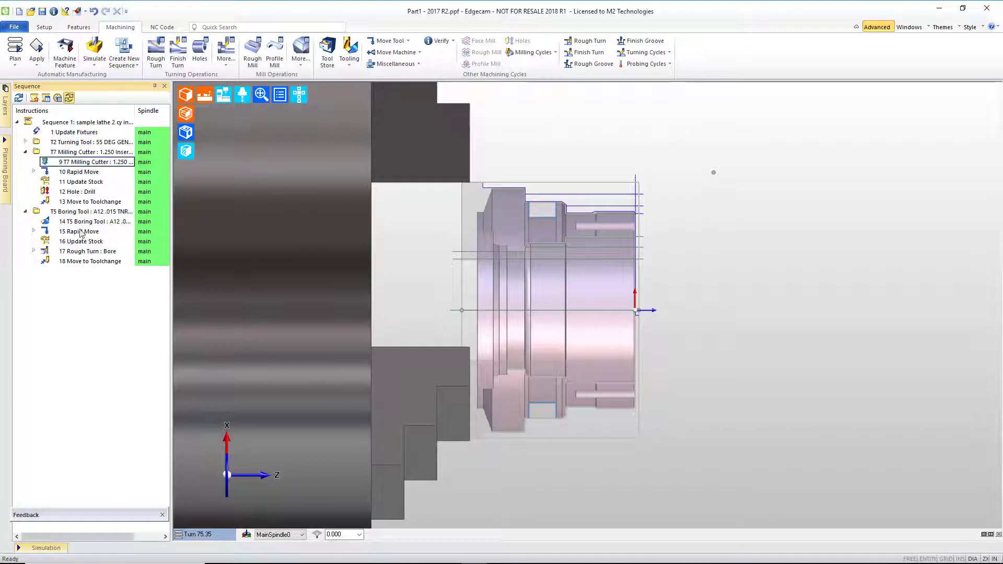
right_click(64, 211)
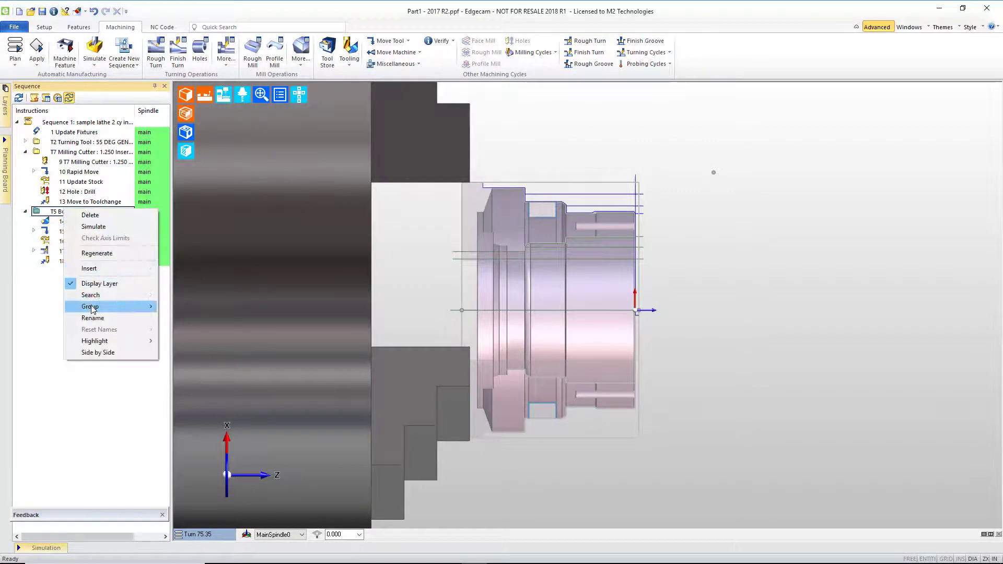
left_click(97, 254)
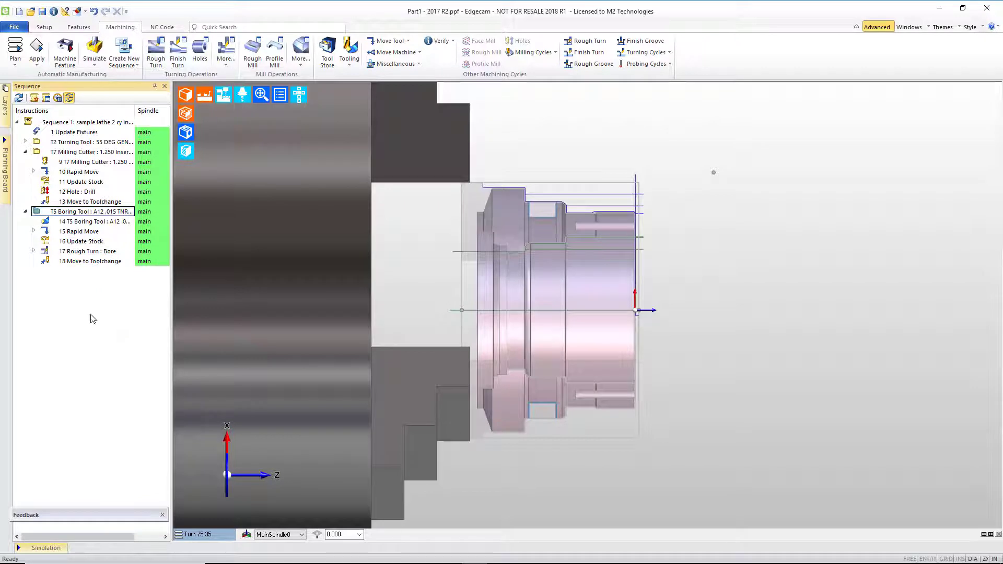
left_click(80, 241)
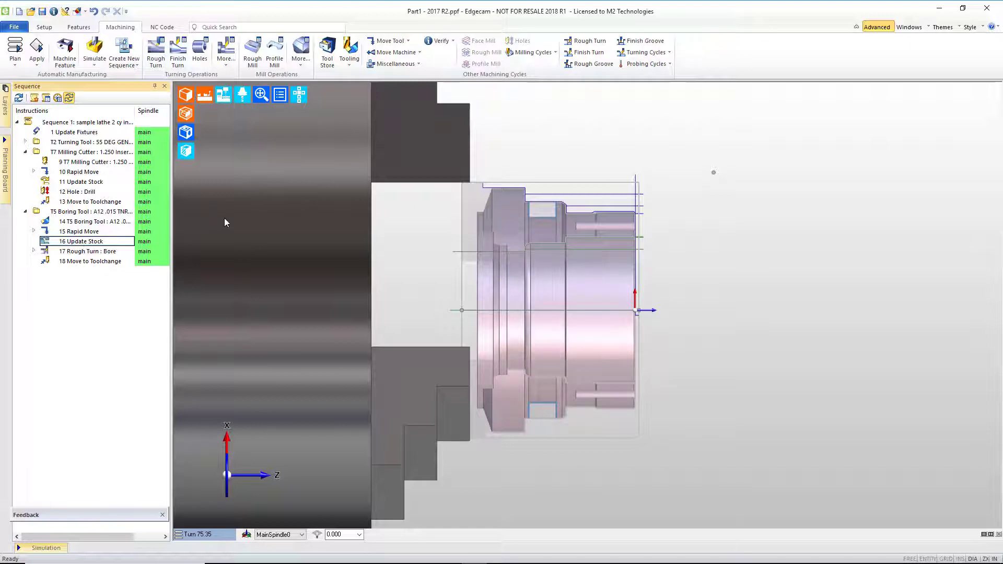
left_click(416, 64)
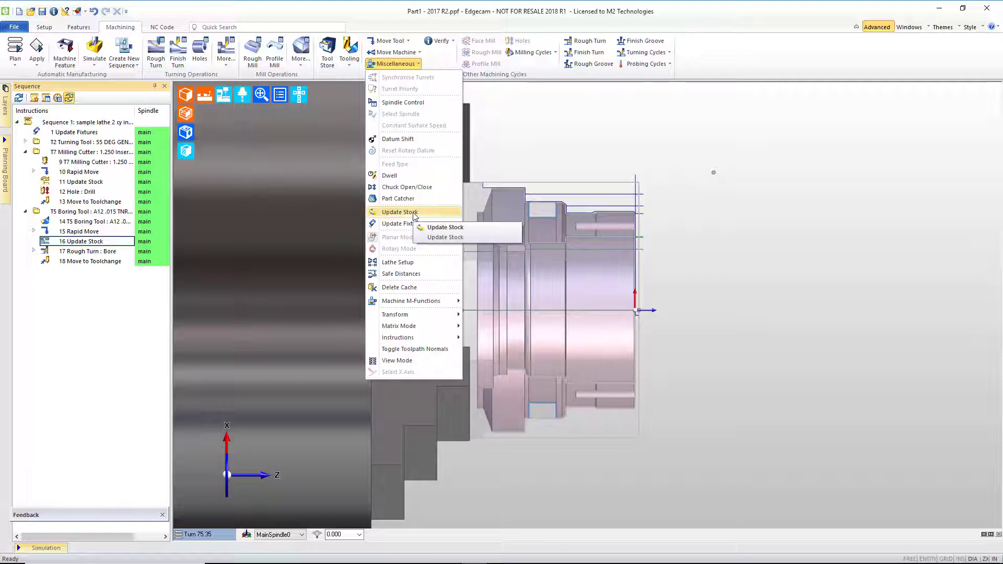
left_click(33, 260)
- Enable Extend End To Stock for the OD rough turn cycle of the T2 turning tool
left_click(25, 212)
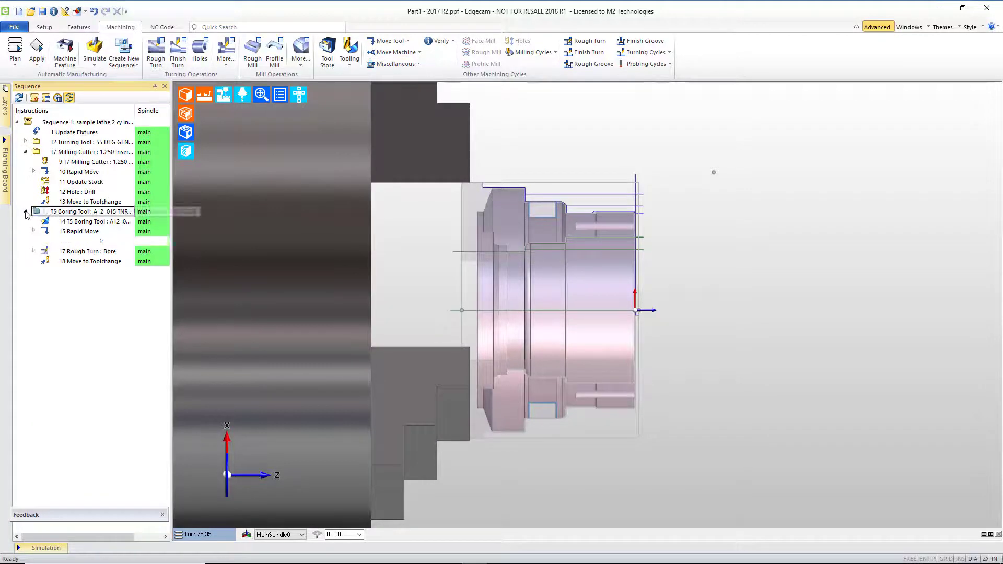
left_click(25, 152)
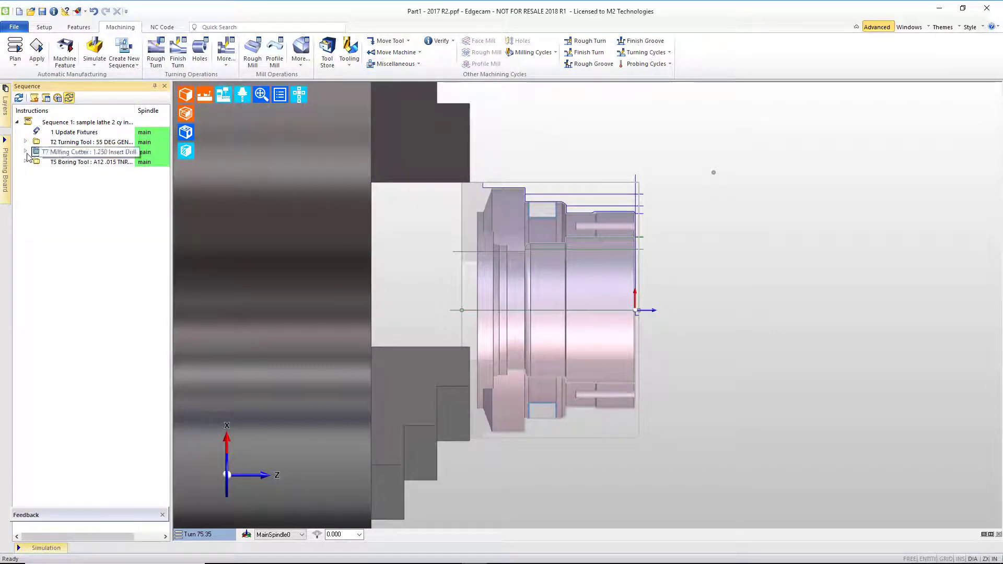
left_click(27, 143)
left_click(26, 143)
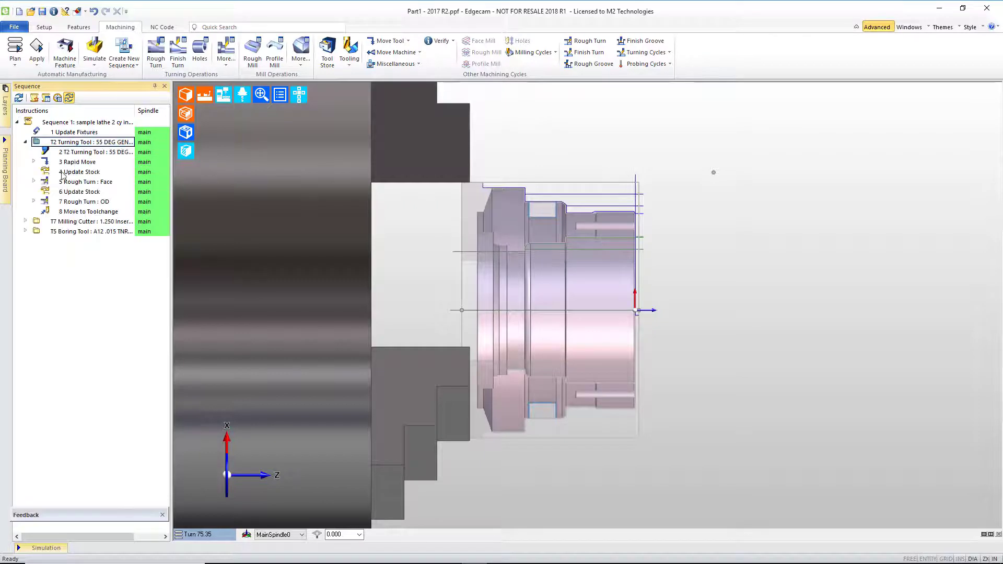
double_click(62, 203)
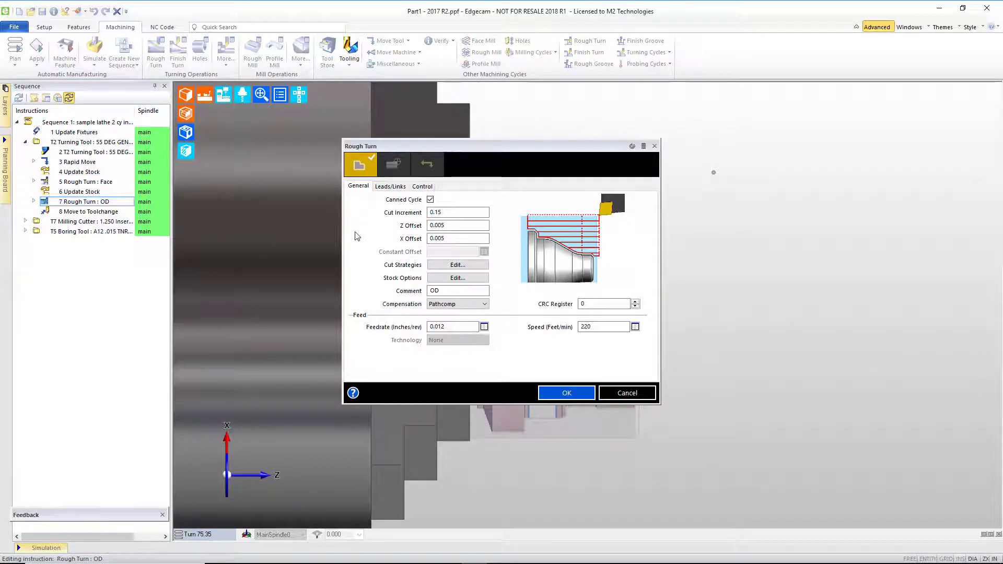
left_click(390, 187)
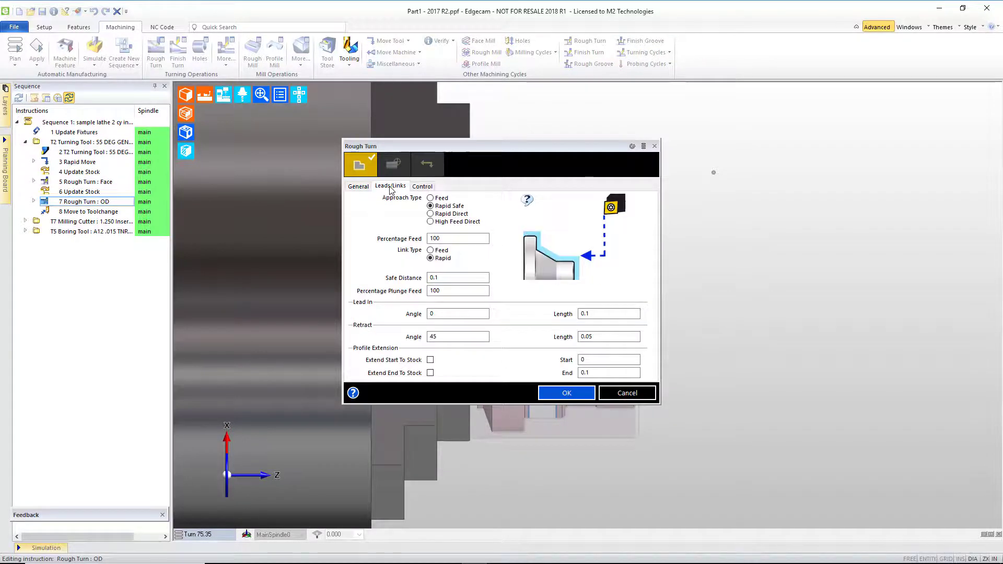
left_click(430, 374)
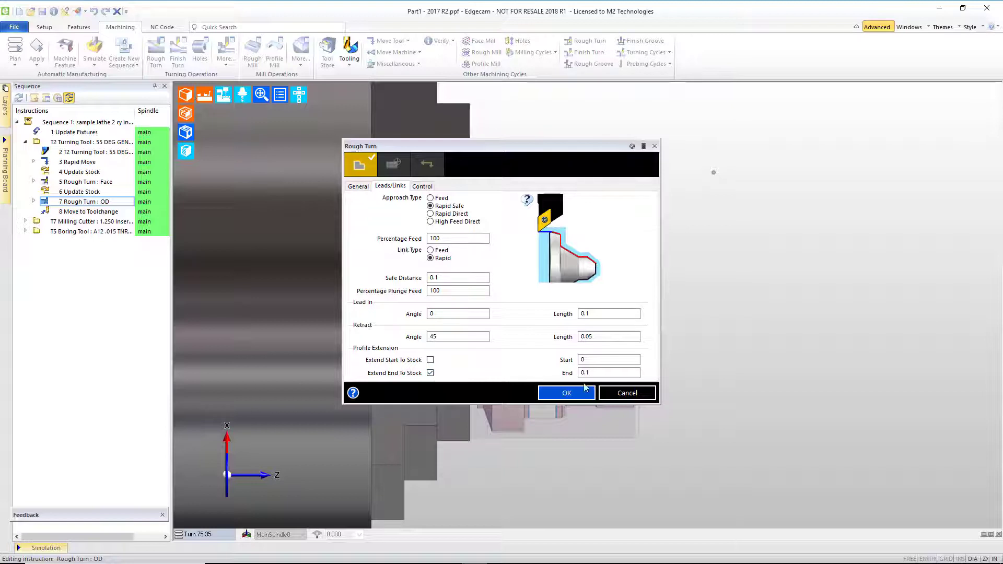
left_click(566, 396)
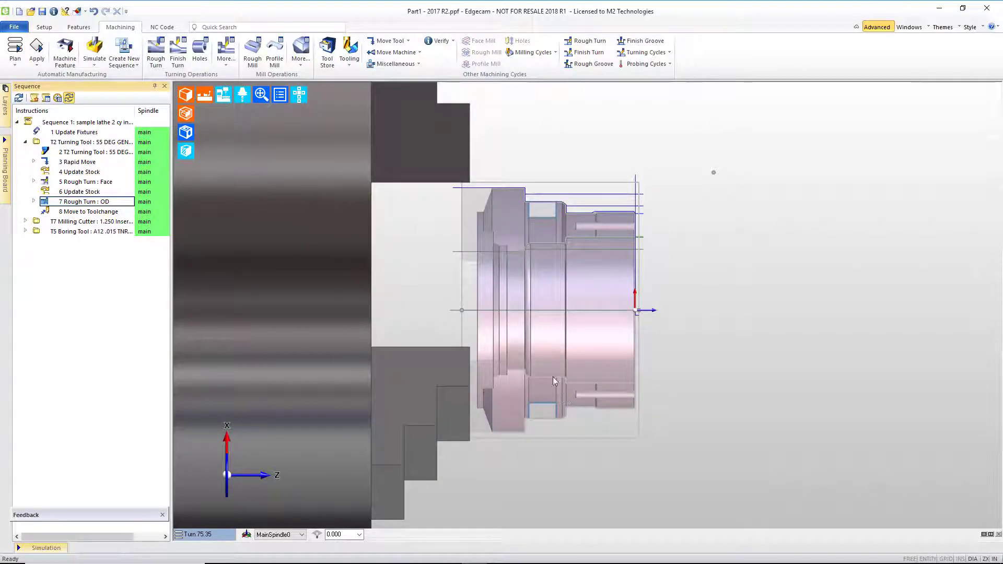
- Enable Collision Check Main Spindle in the advanced options of the OD rough turn cycle
left_click(92, 202)
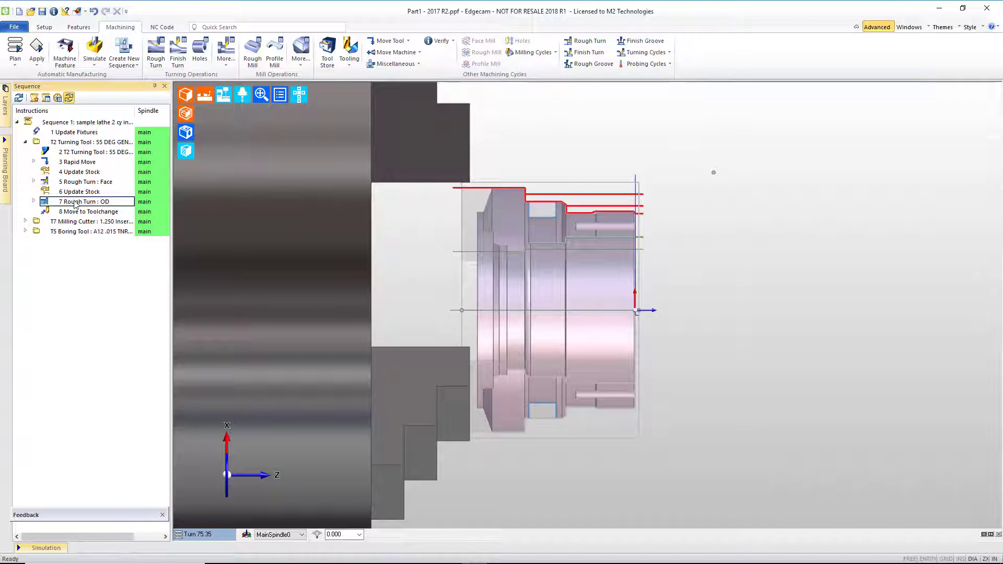
double_click(75, 203)
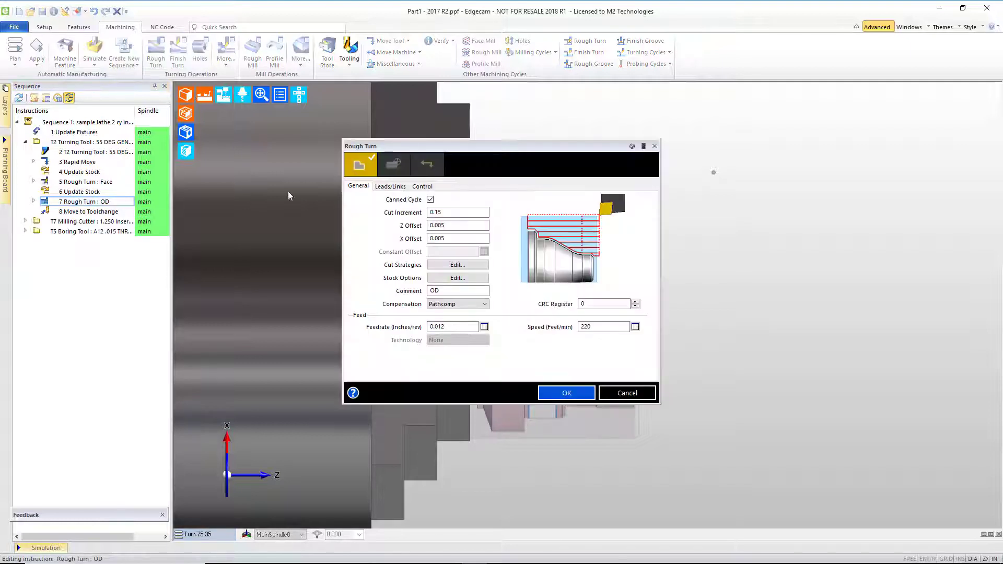
left_click(421, 187)
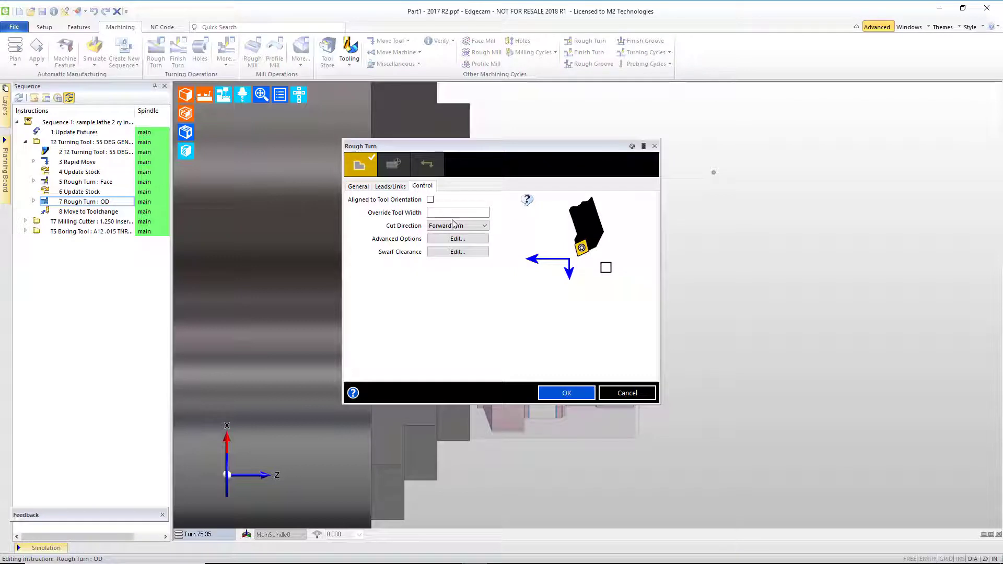
left_click(457, 239)
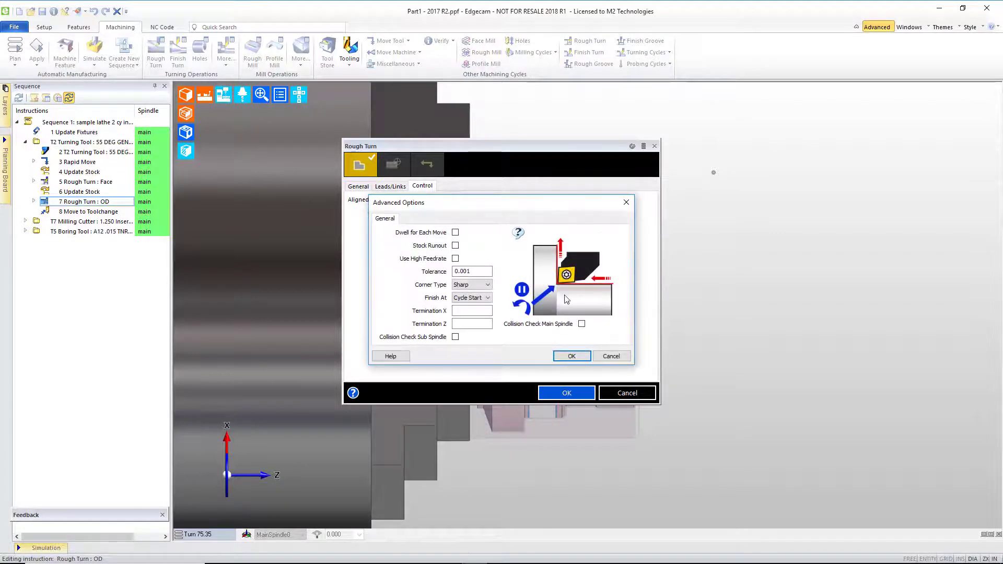
left_click(582, 324)
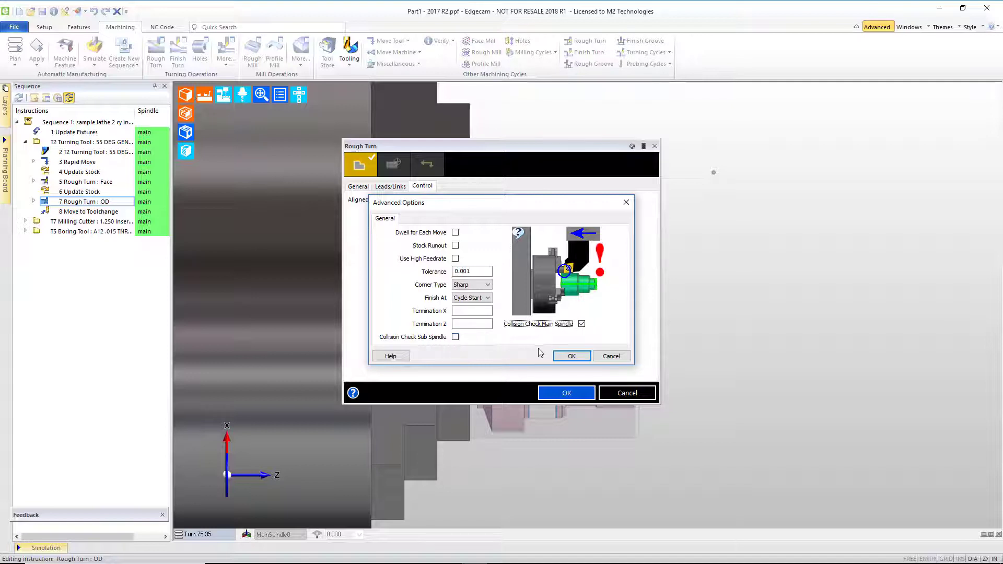
left_click(572, 356)
left_click(563, 397)
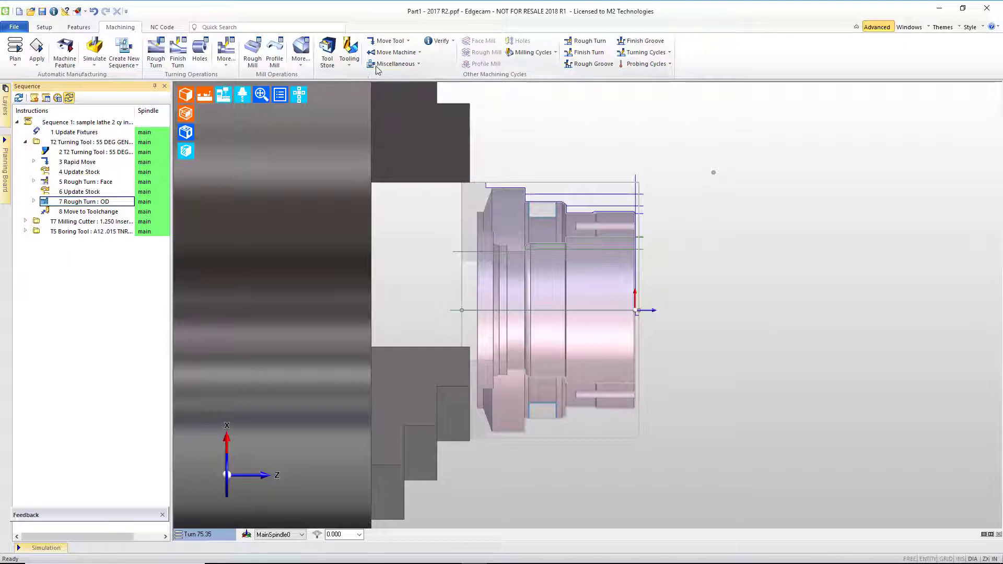
- Set the collision-checking Fixture Offset of the Update Fixtures instruction to 0.125
left_click(402, 64)
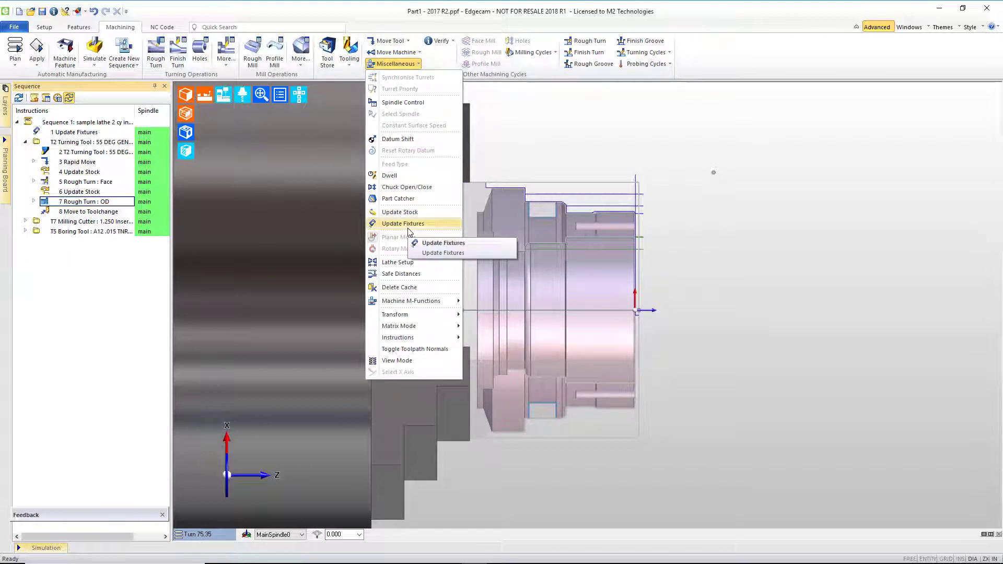
left_click(75, 378)
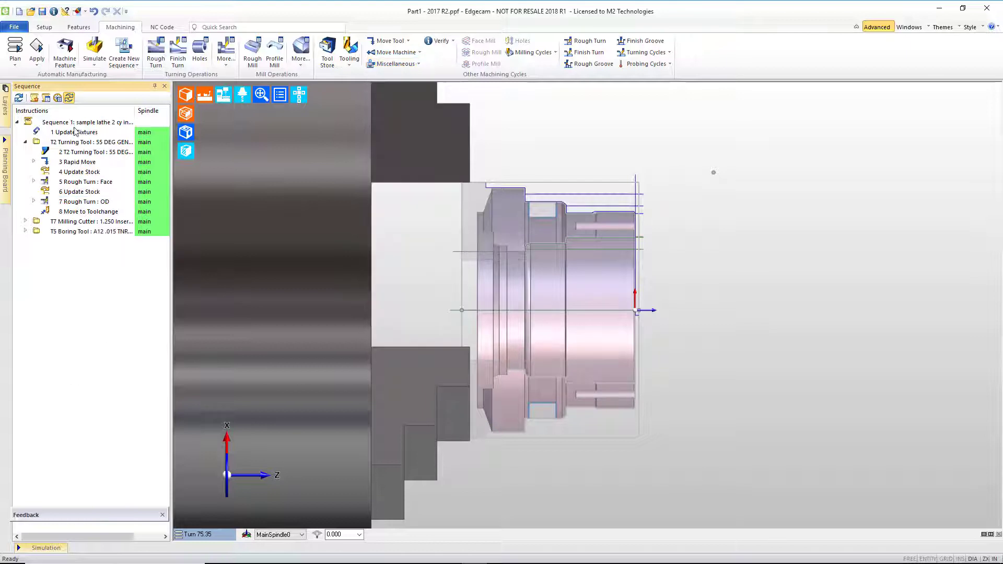
double_click(68, 133)
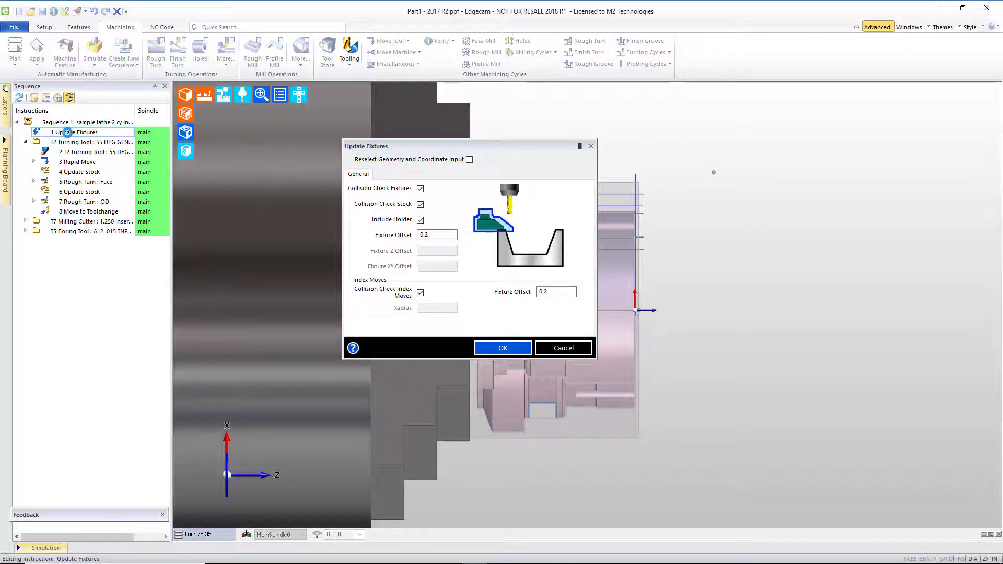
left_click(440, 236)
type("0.125")
key("Return")
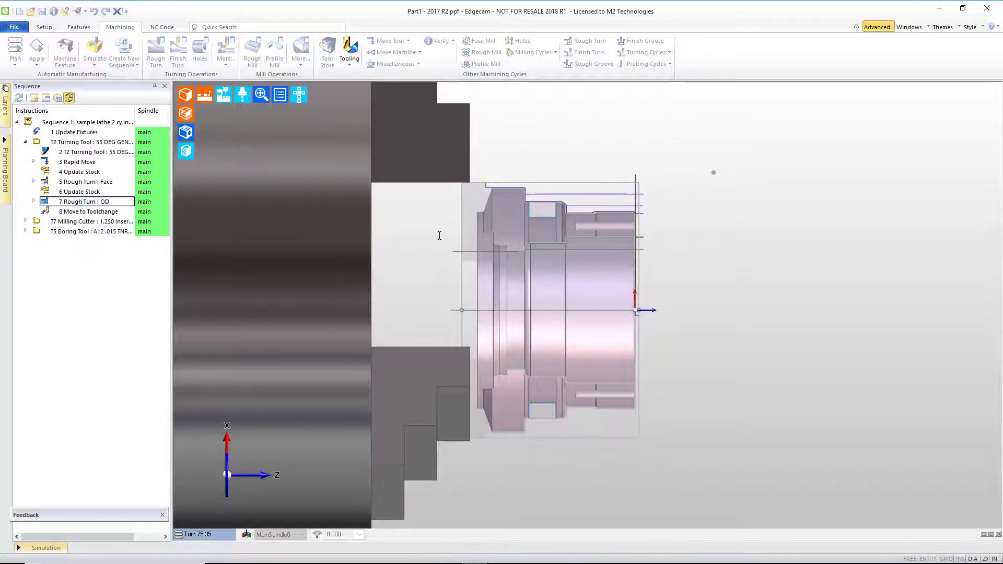